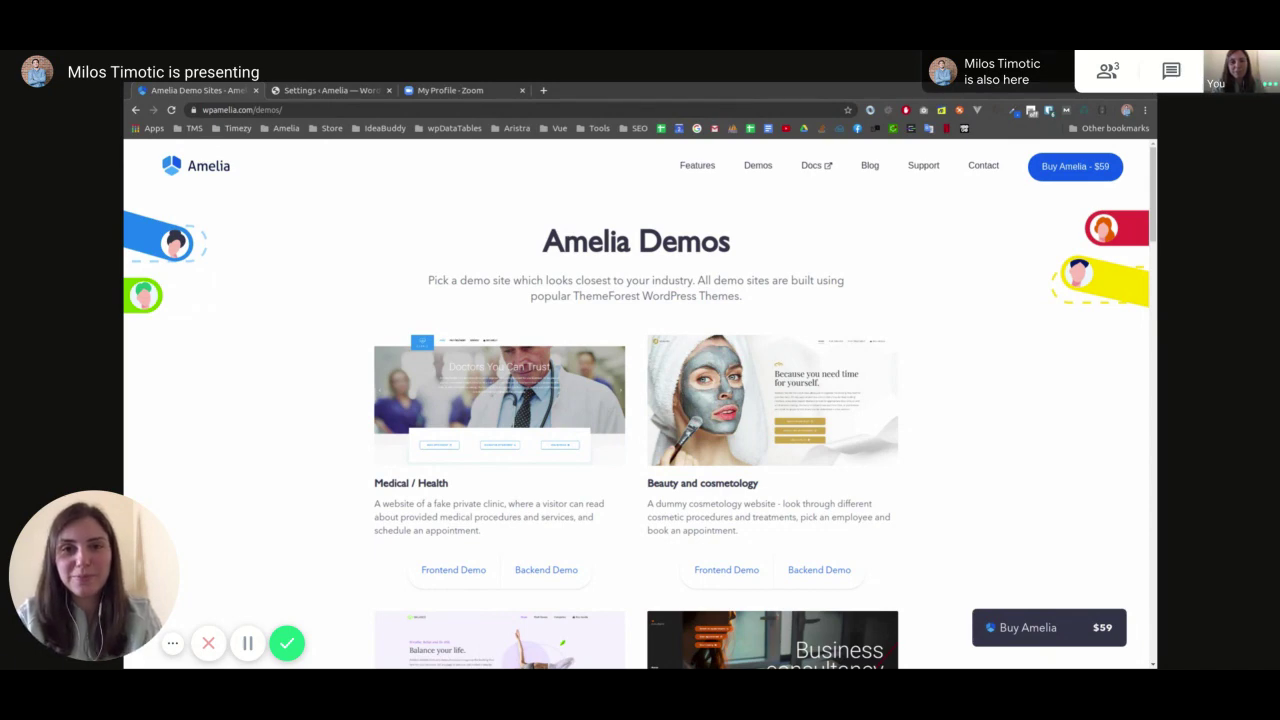
From the My Profile - Zoom tab, open the App Marketplace under Advanced in a new tab
left_click(492, 97)
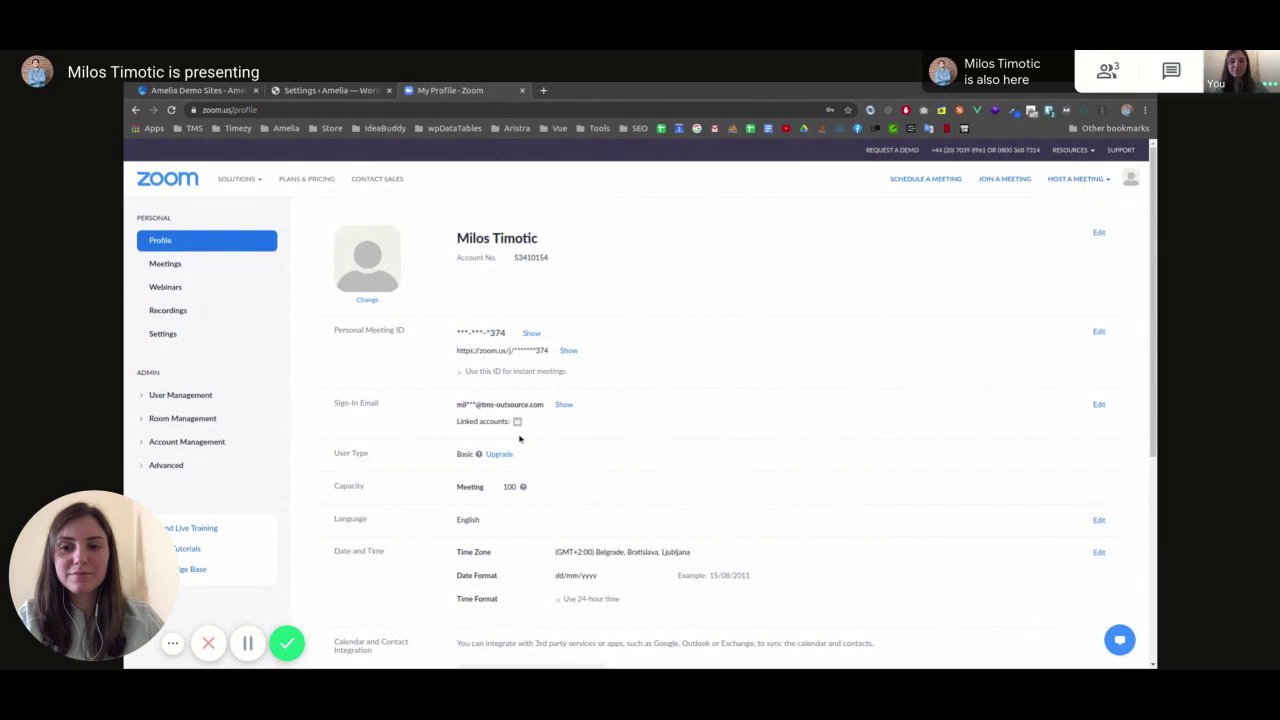
left_click(168, 465)
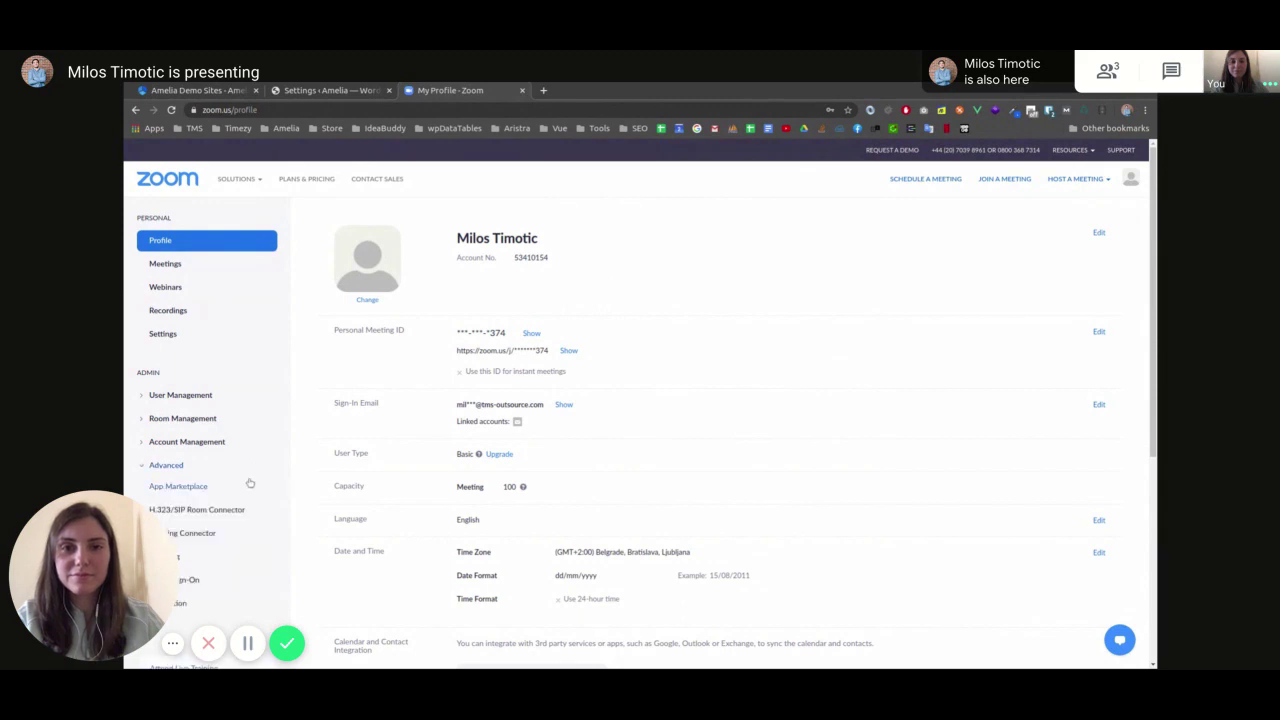
left_click(226, 490)
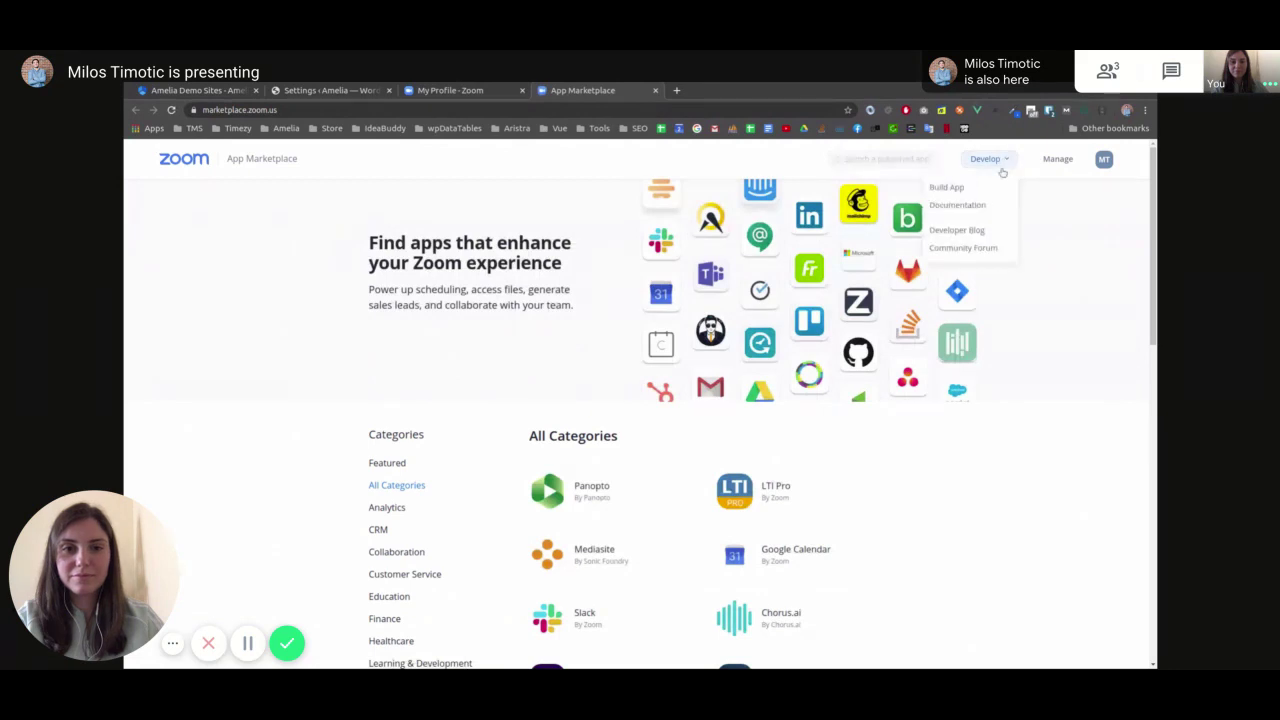
Under Develop > Build App, open the existing ZoomLocal JWT app's credentials via View here
left_click(993, 187)
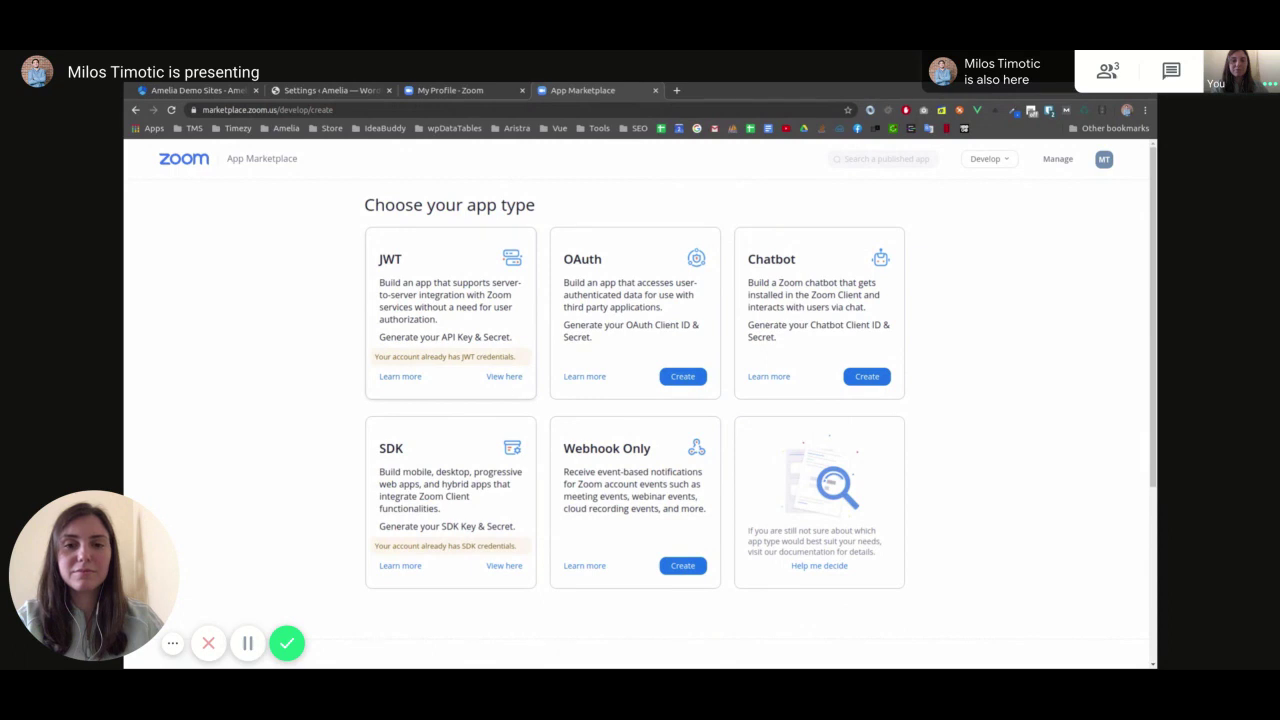
left_click(506, 379)
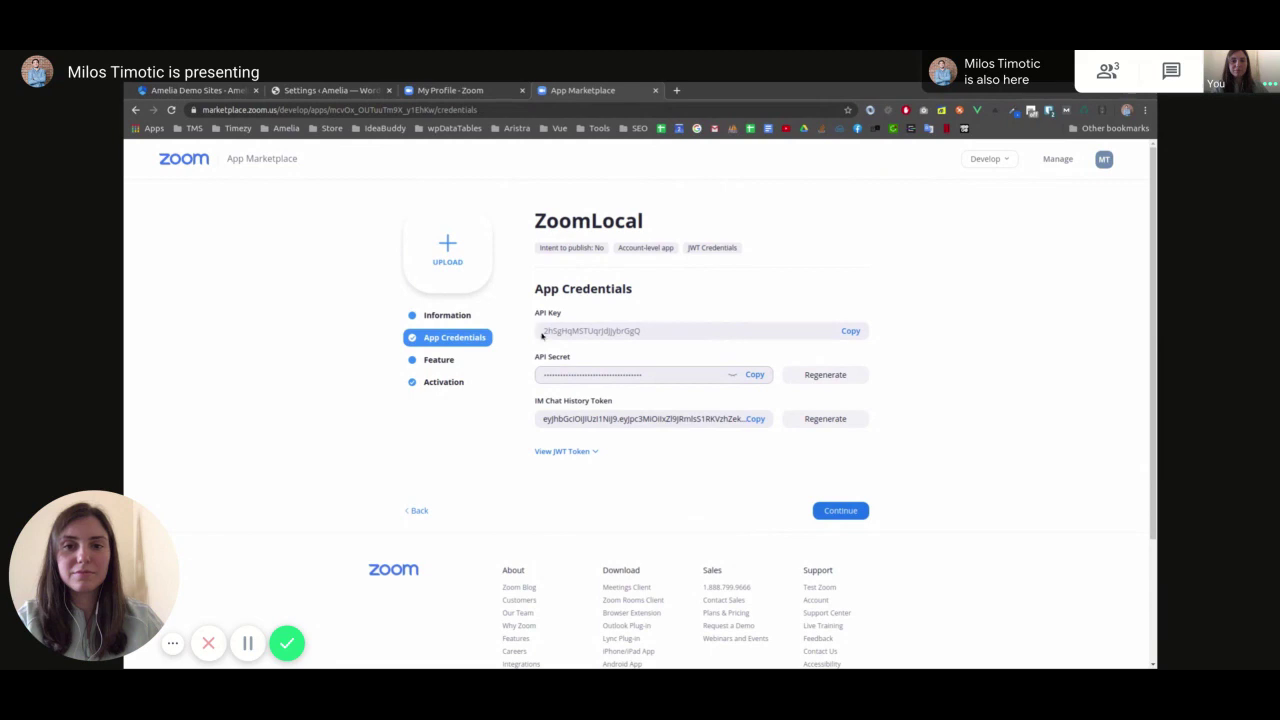
Copy the ZoomLocal API Key into Amelia's Integrations > Zoom Client Key field
left_click(850, 331)
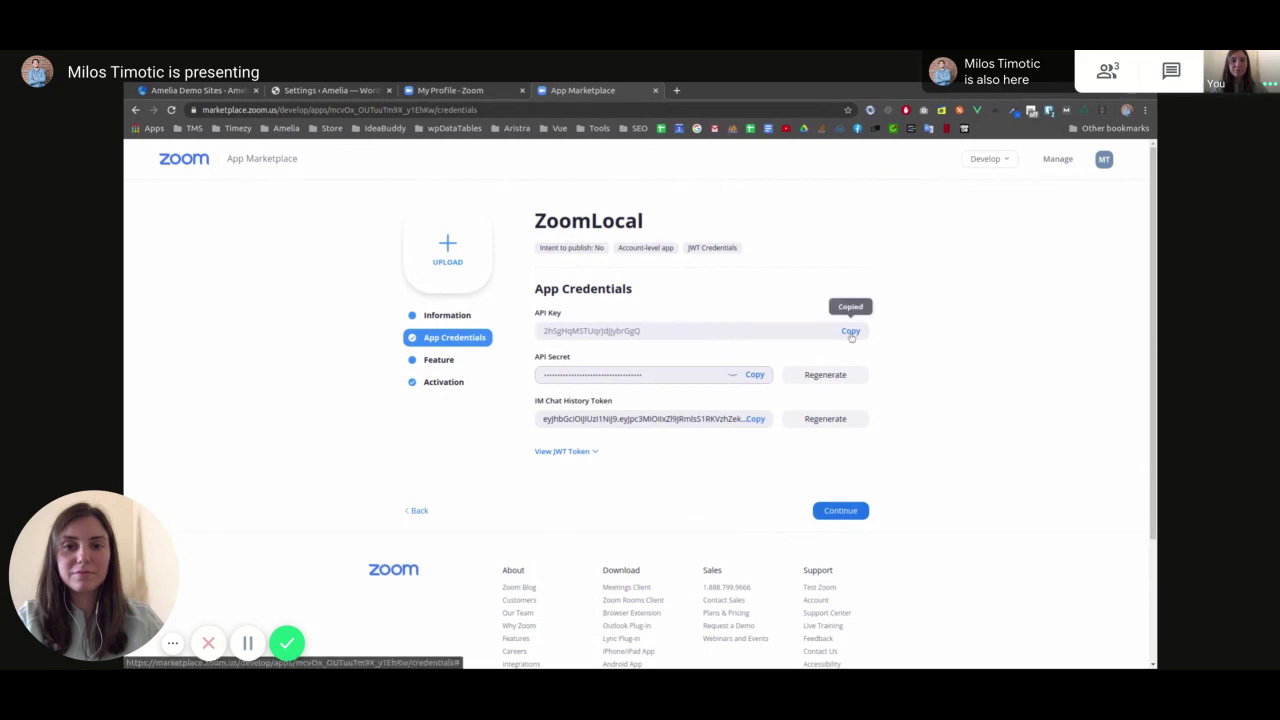
left_click(357, 92)
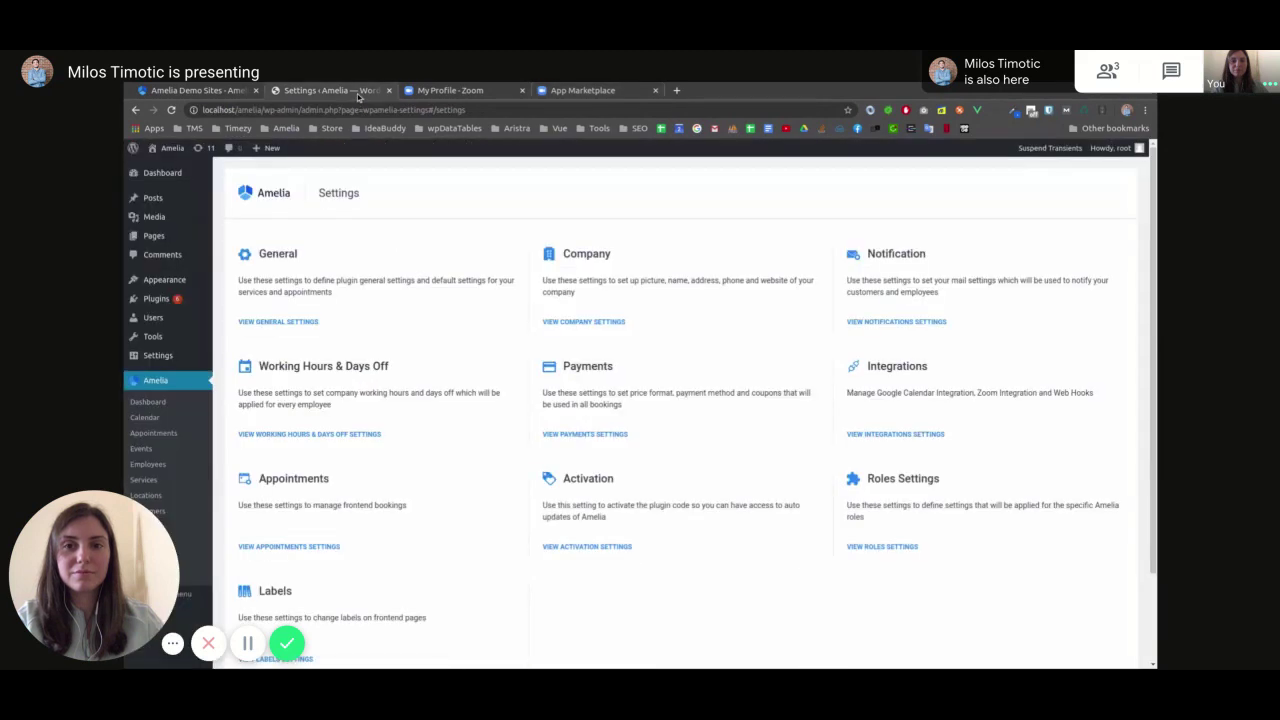
left_click(856, 434)
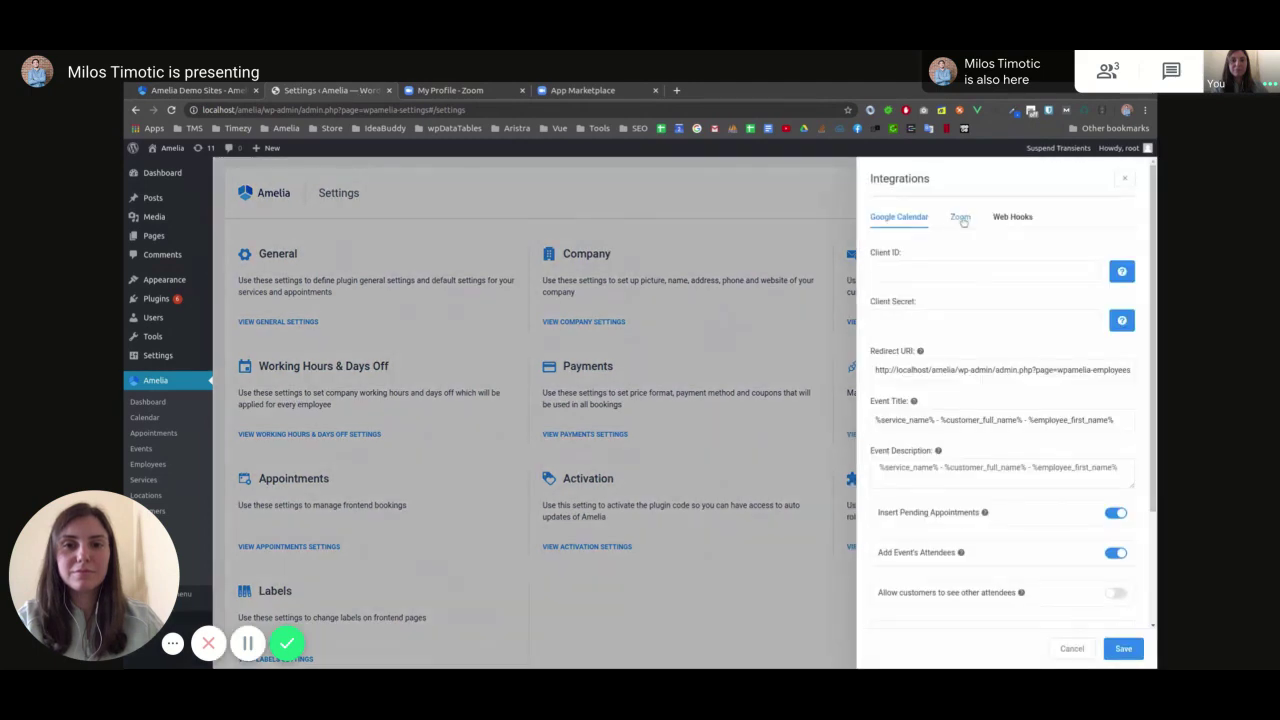
left_click(962, 219)
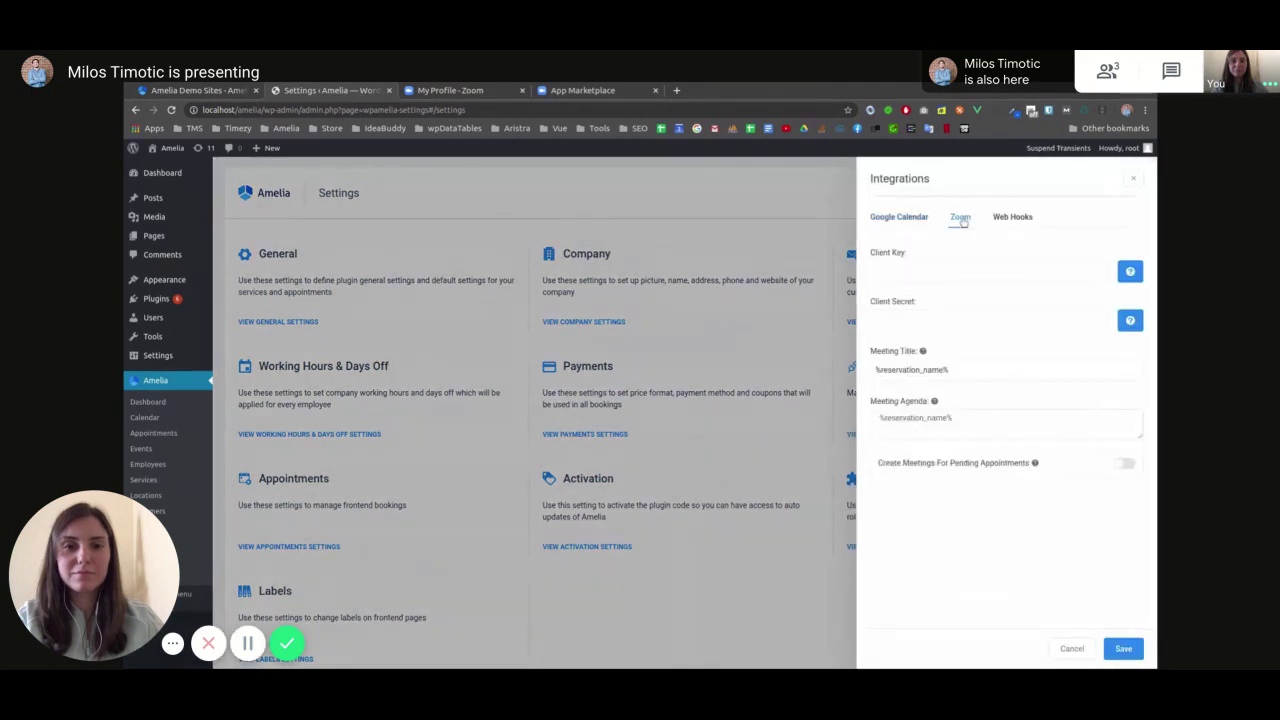
left_click(931, 270)
key("ctrl+v")
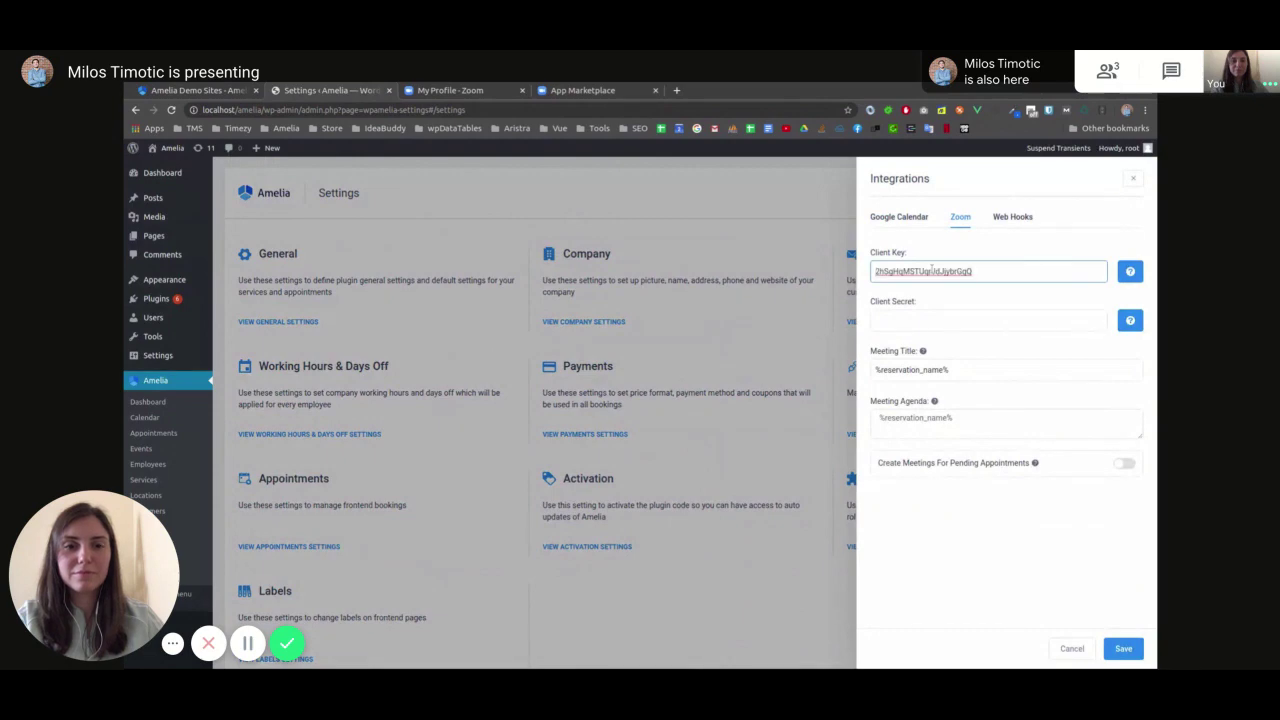
Copy the API Secret into the Zoom Client Secret field and save the settings
left_click(585, 90)
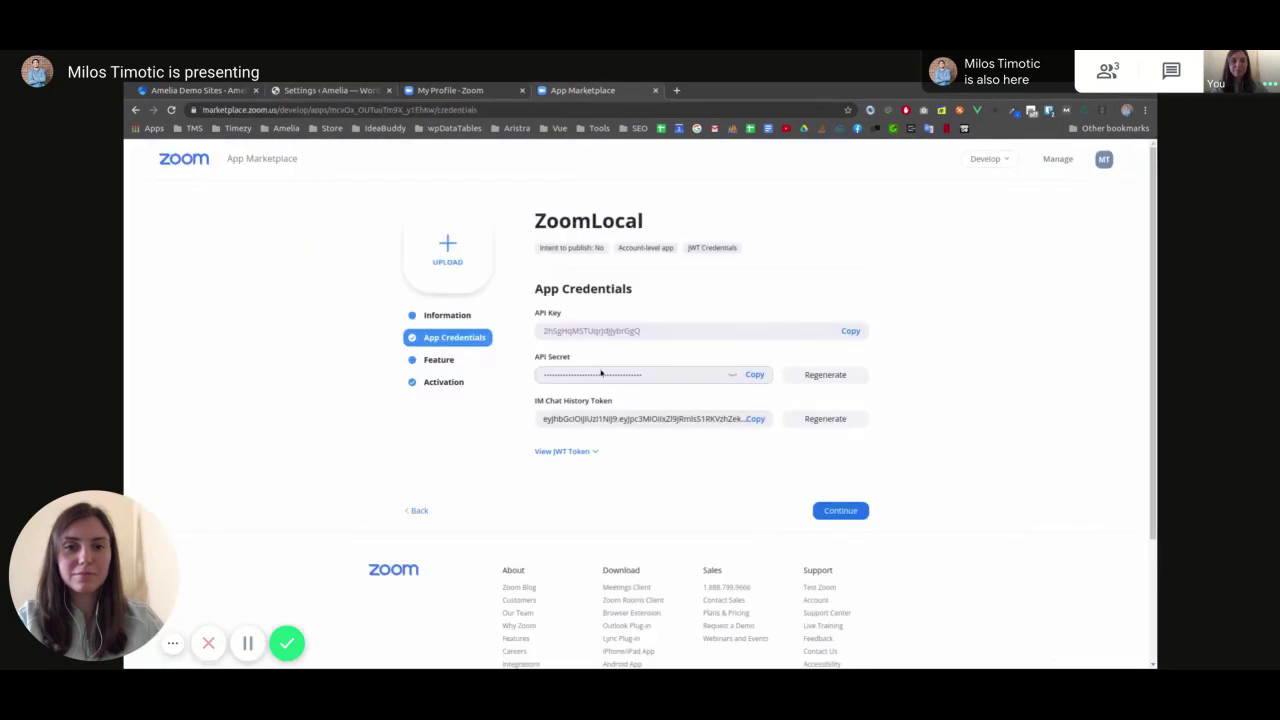
left_click(755, 374)
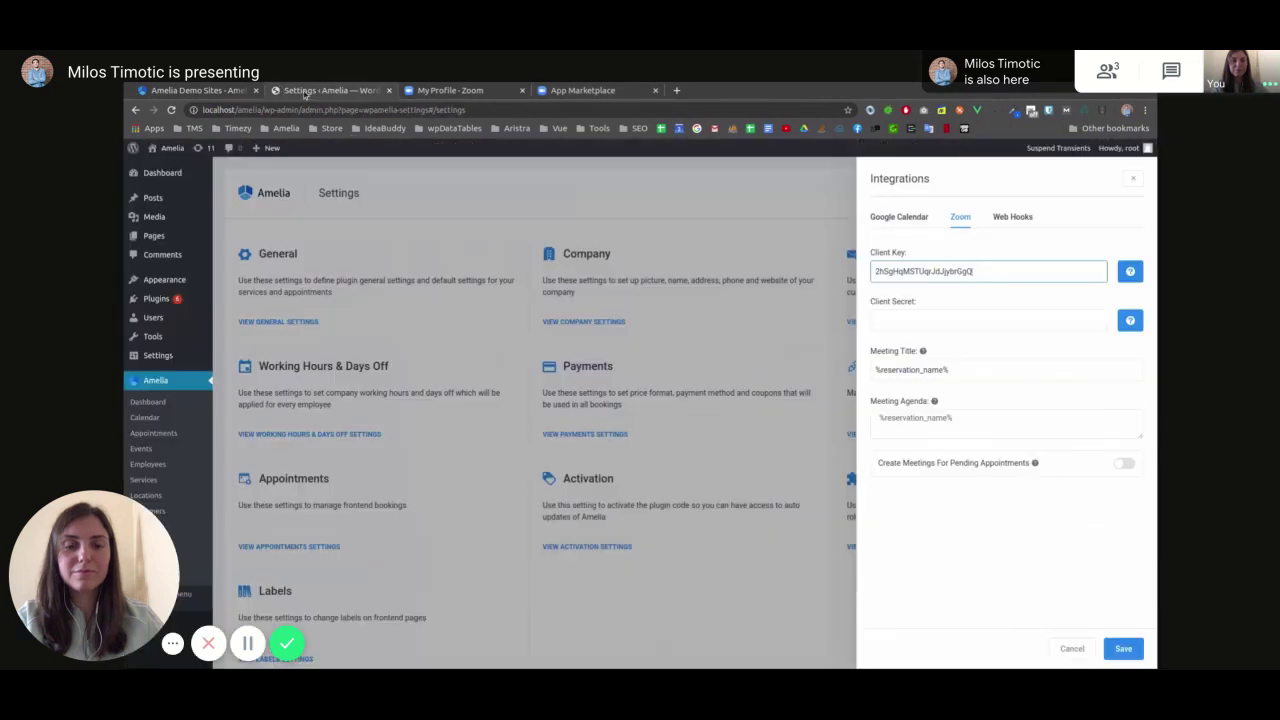
left_click(322, 90)
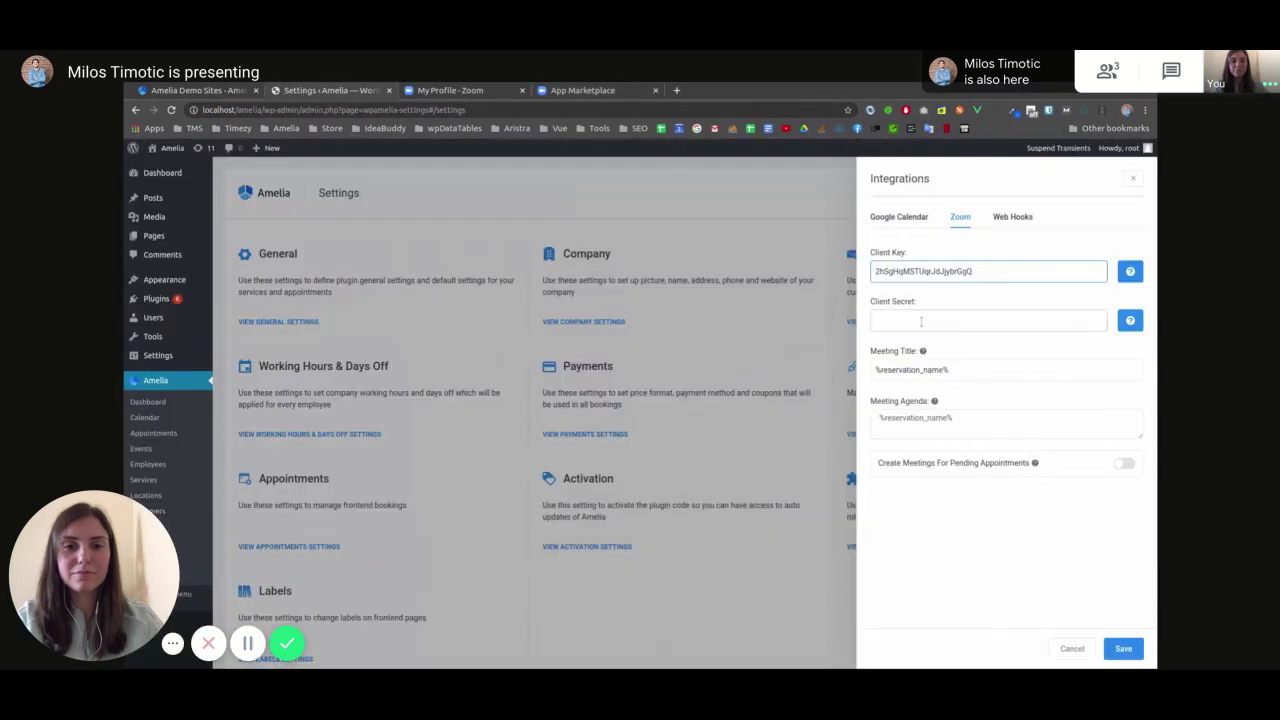
left_click(921, 321)
key("ctrl+v")
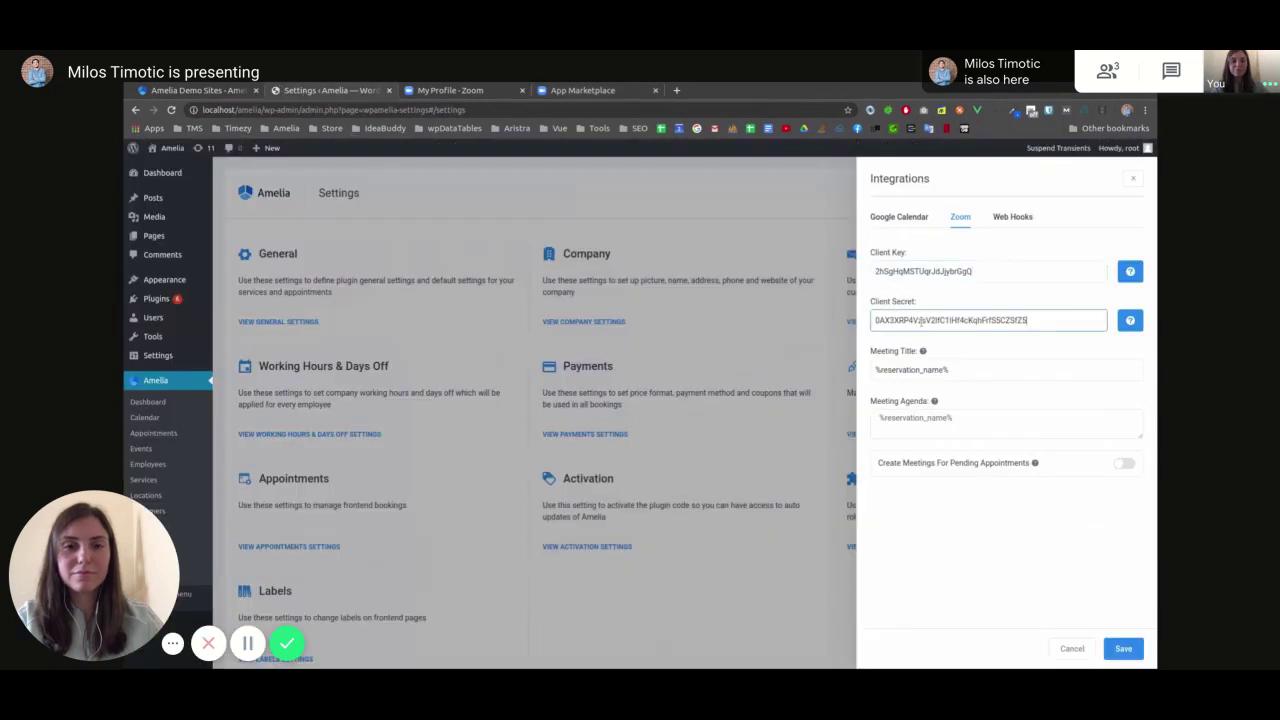
left_click(1123, 649)
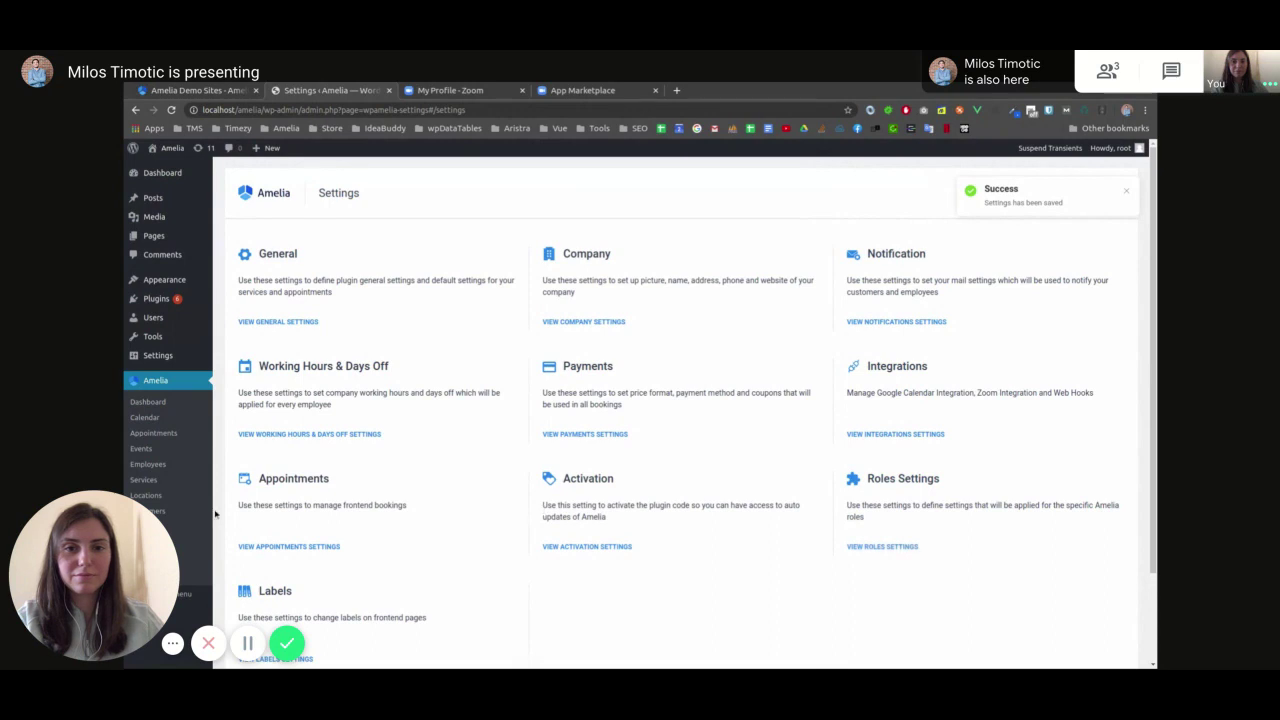
Edit Provider A in Employees, choose the Zoom account in Zoom User, and save
left_click(200, 466)
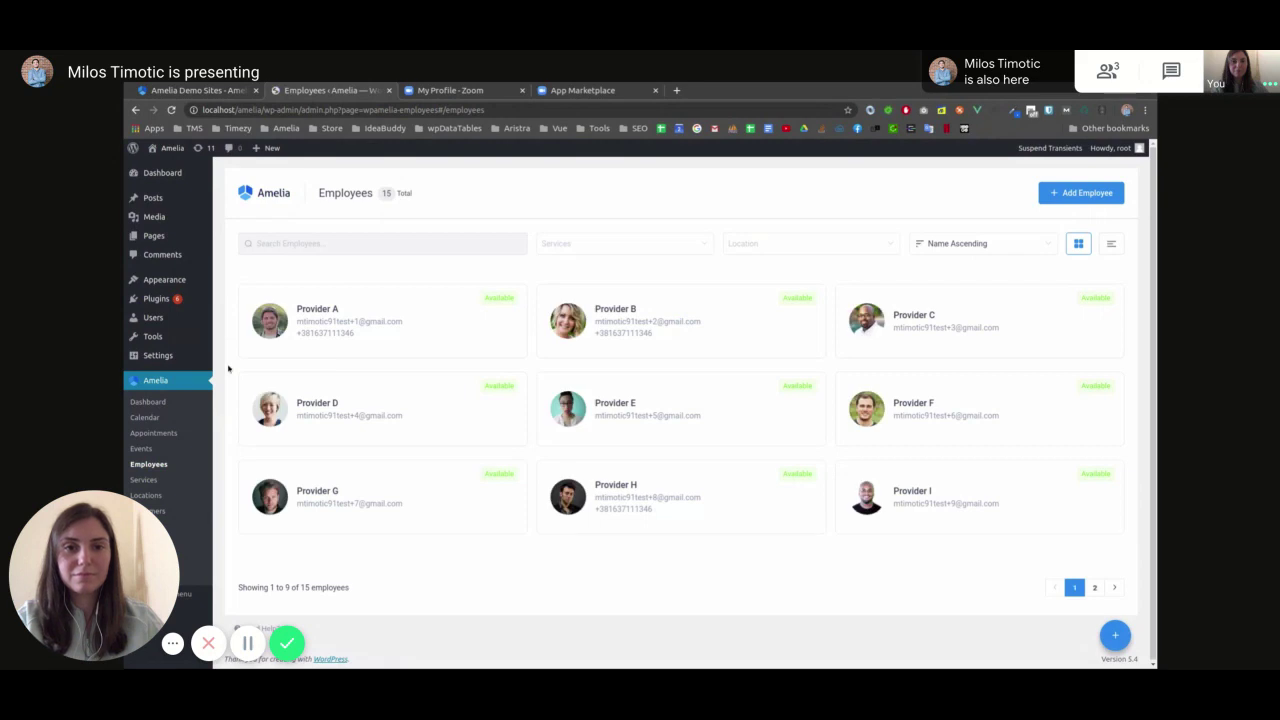
left_click(280, 335)
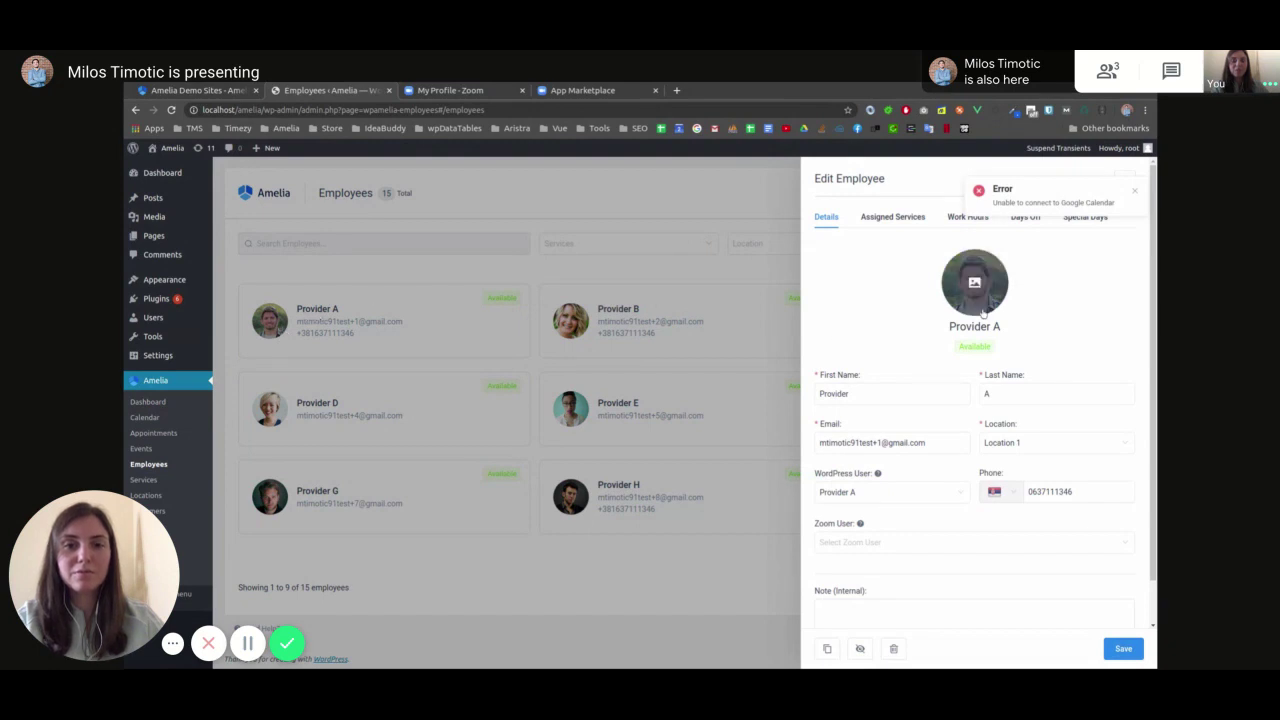
scroll(930, 310, "down", 1)
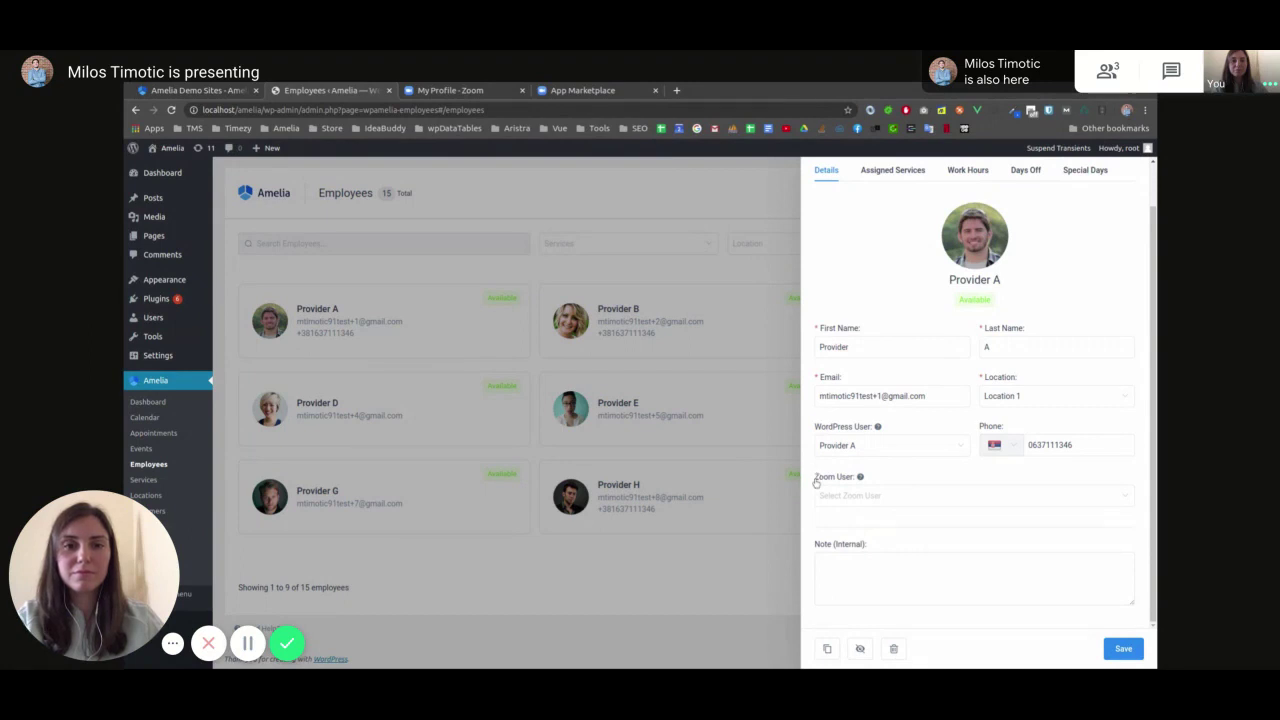
left_click(866, 494)
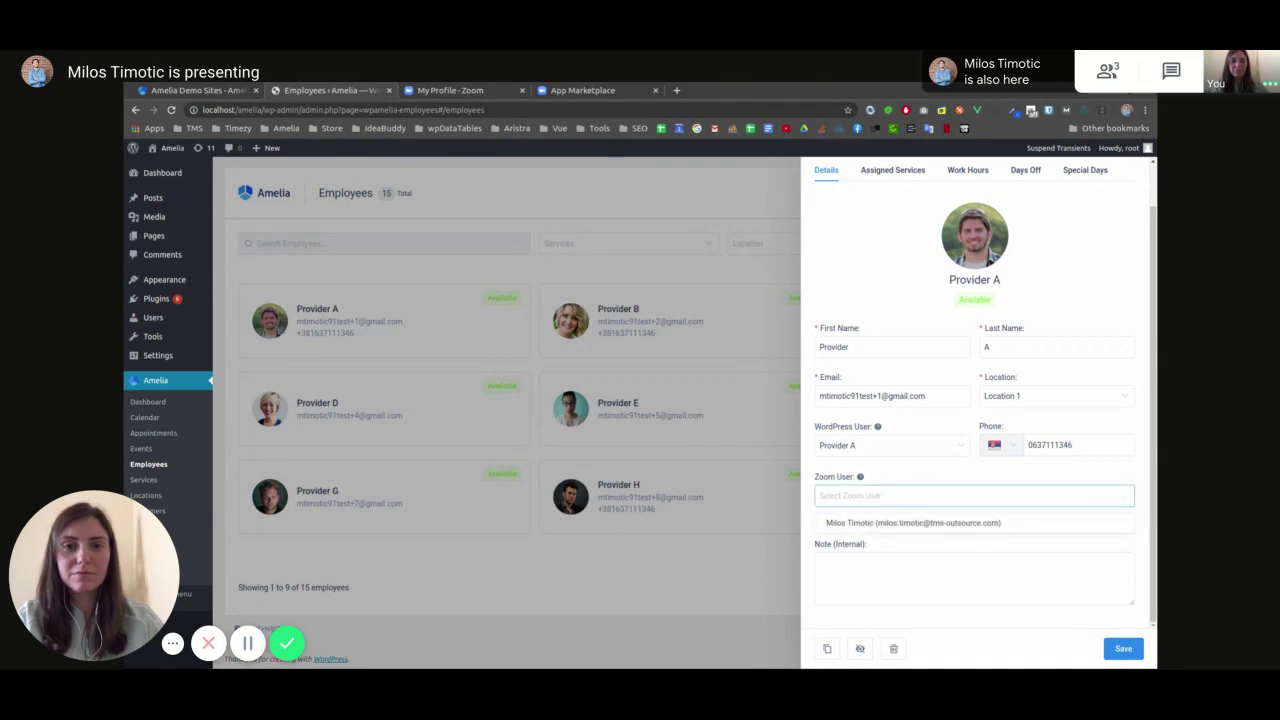
left_click(867, 524)
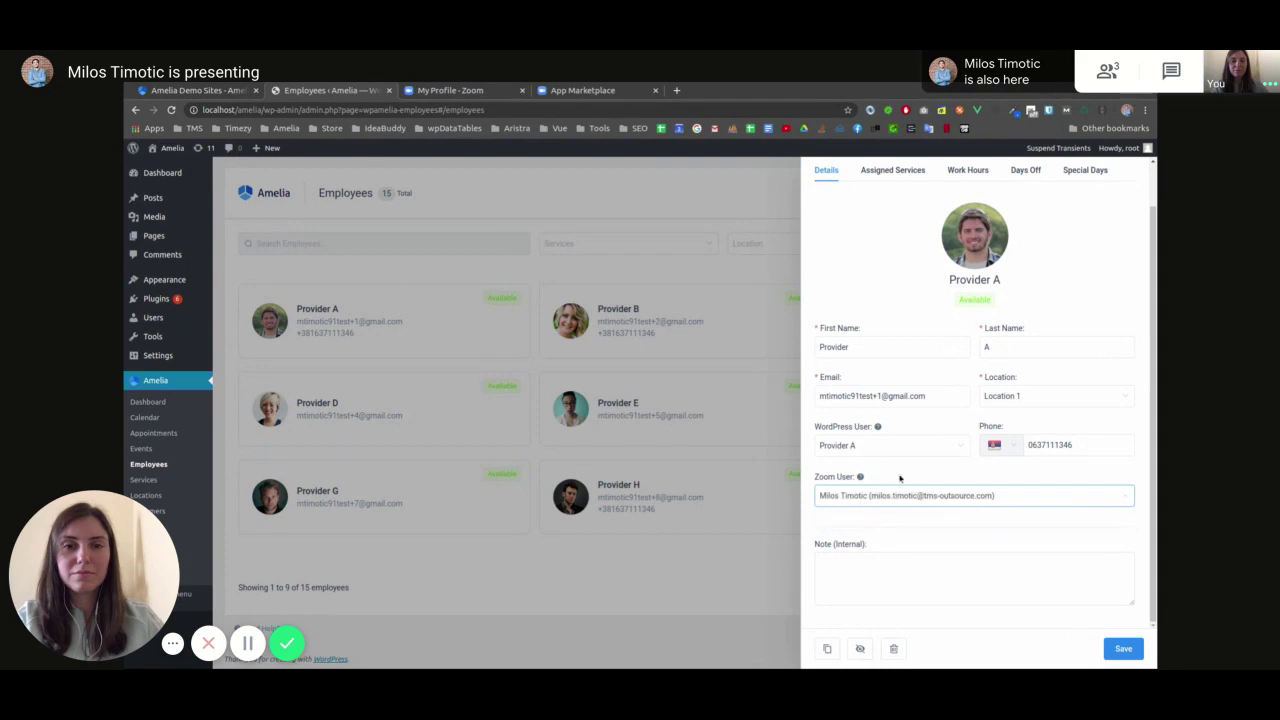
left_click(1122, 649)
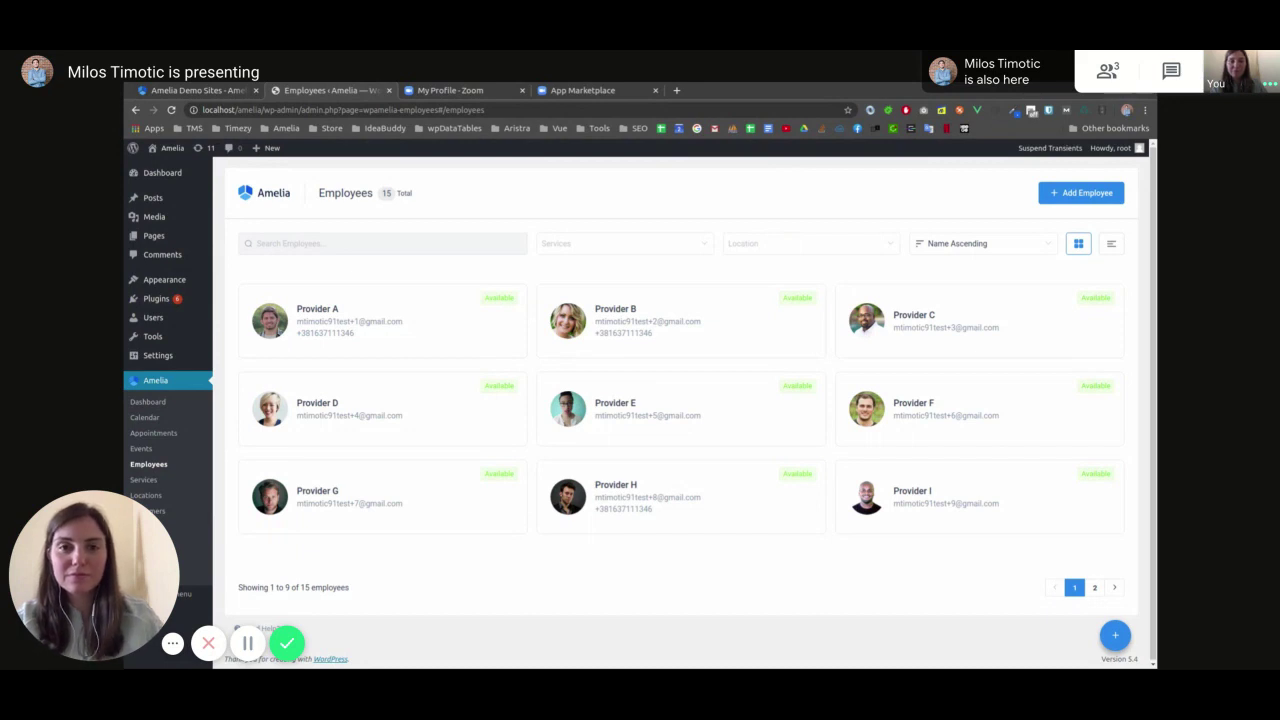
Confirm the Zoom toggle is on under the X-ray diagnostics service's Settings > Integrations, then close it
left_click(170, 482)
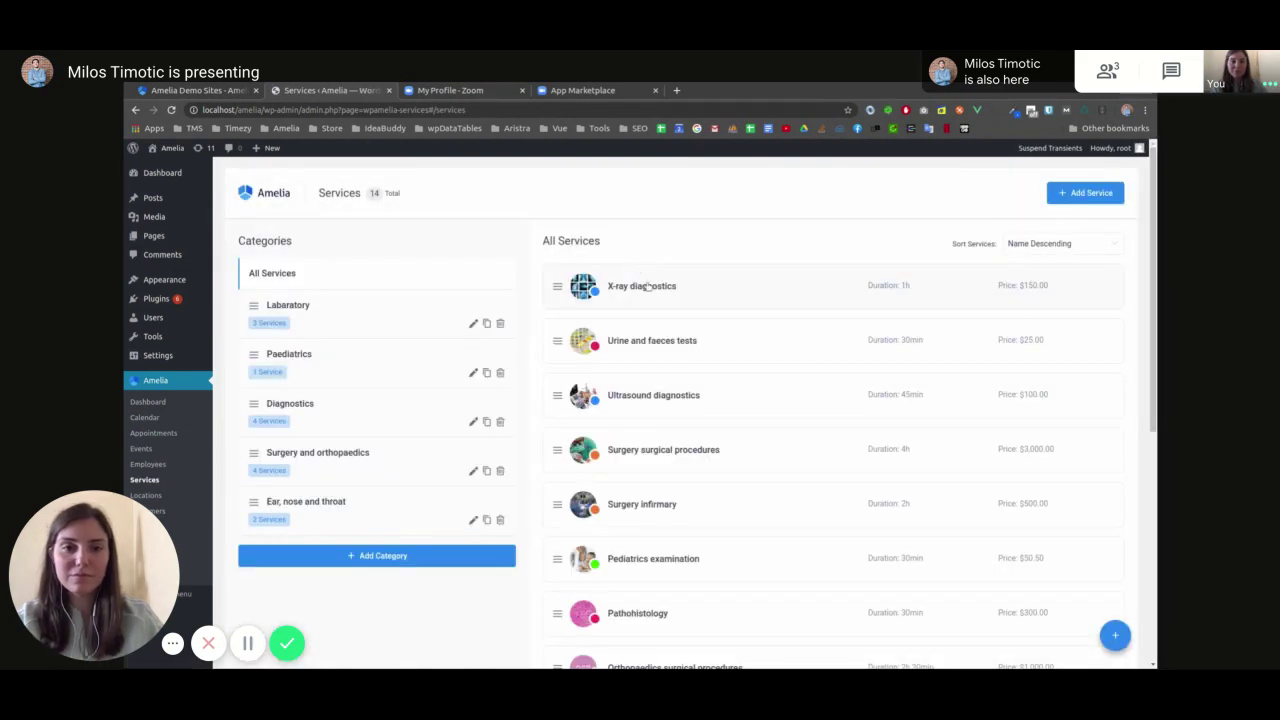
left_click(645, 286)
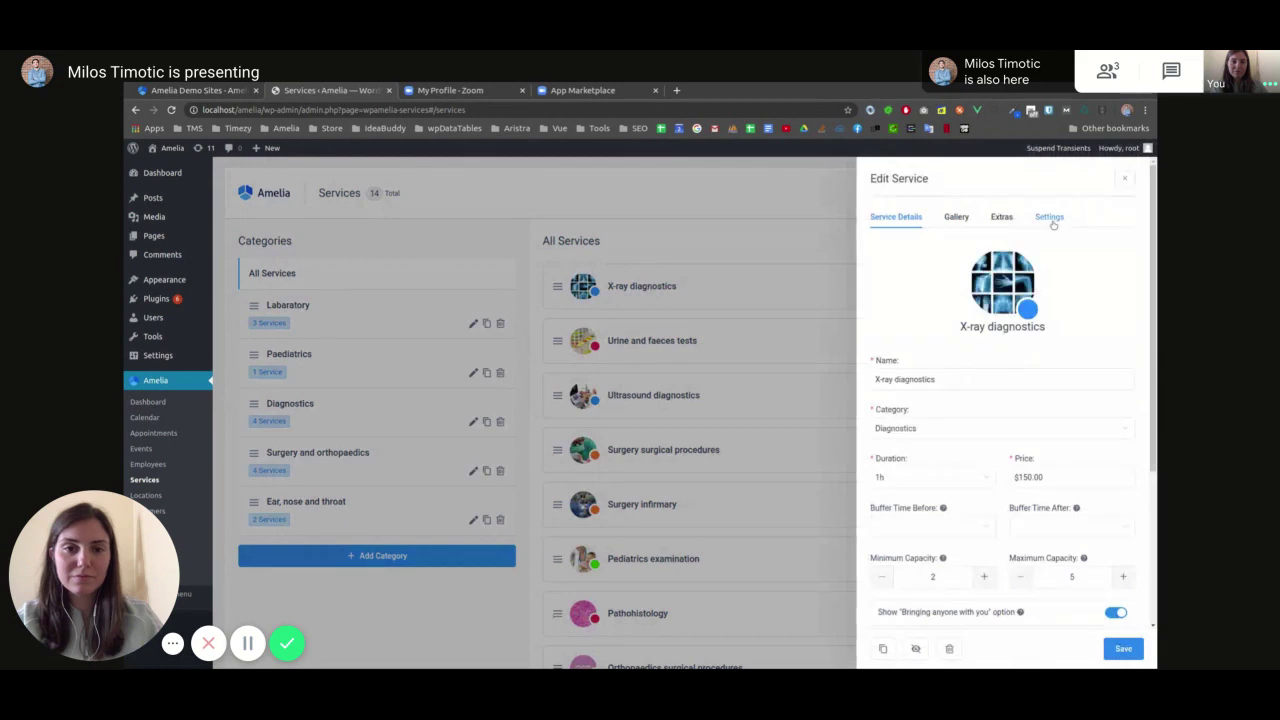
left_click(1052, 221)
left_click(1055, 338)
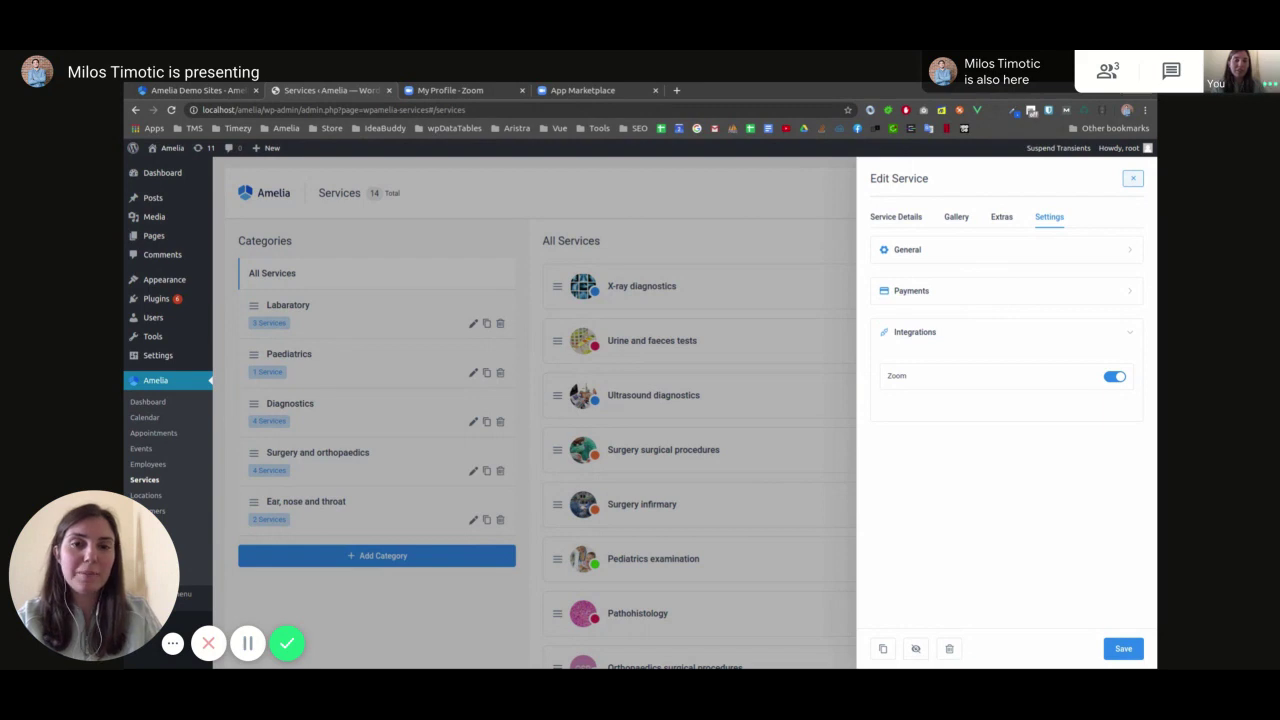
left_click(1135, 182)
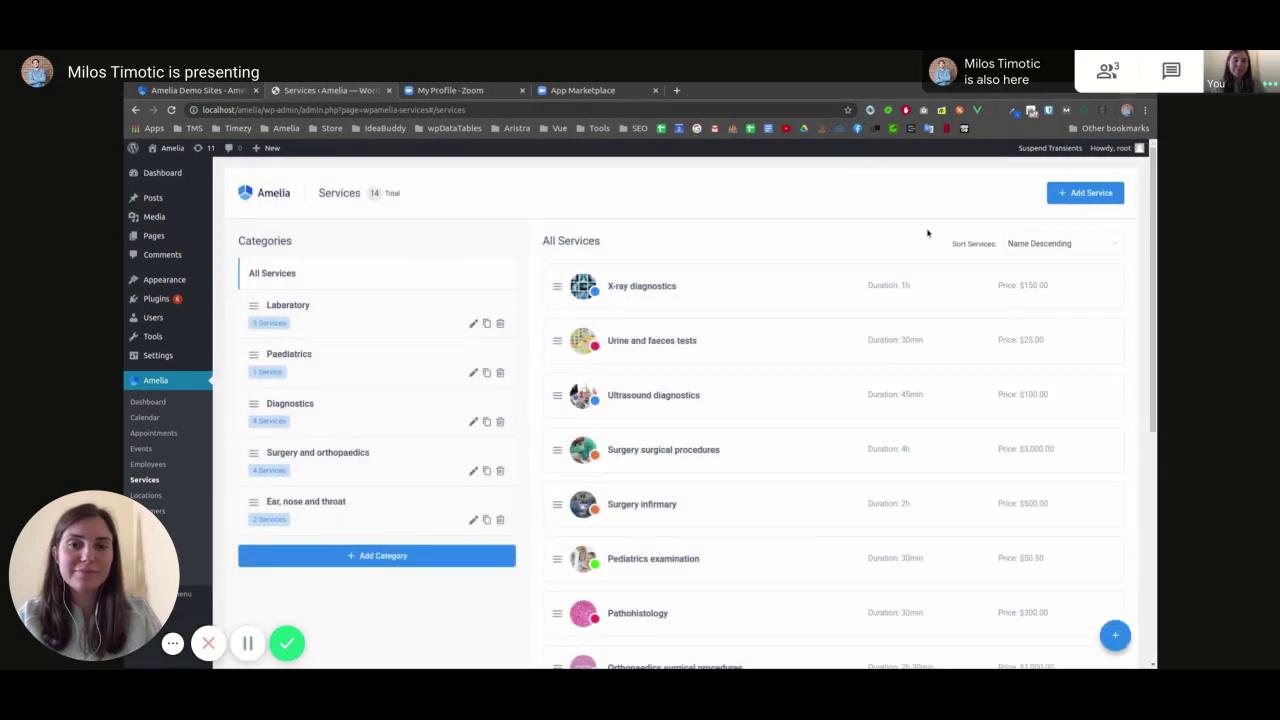
Review the zoom placeholders such as %zoom_join_url% for the Appointment Approved email
left_click(202, 542)
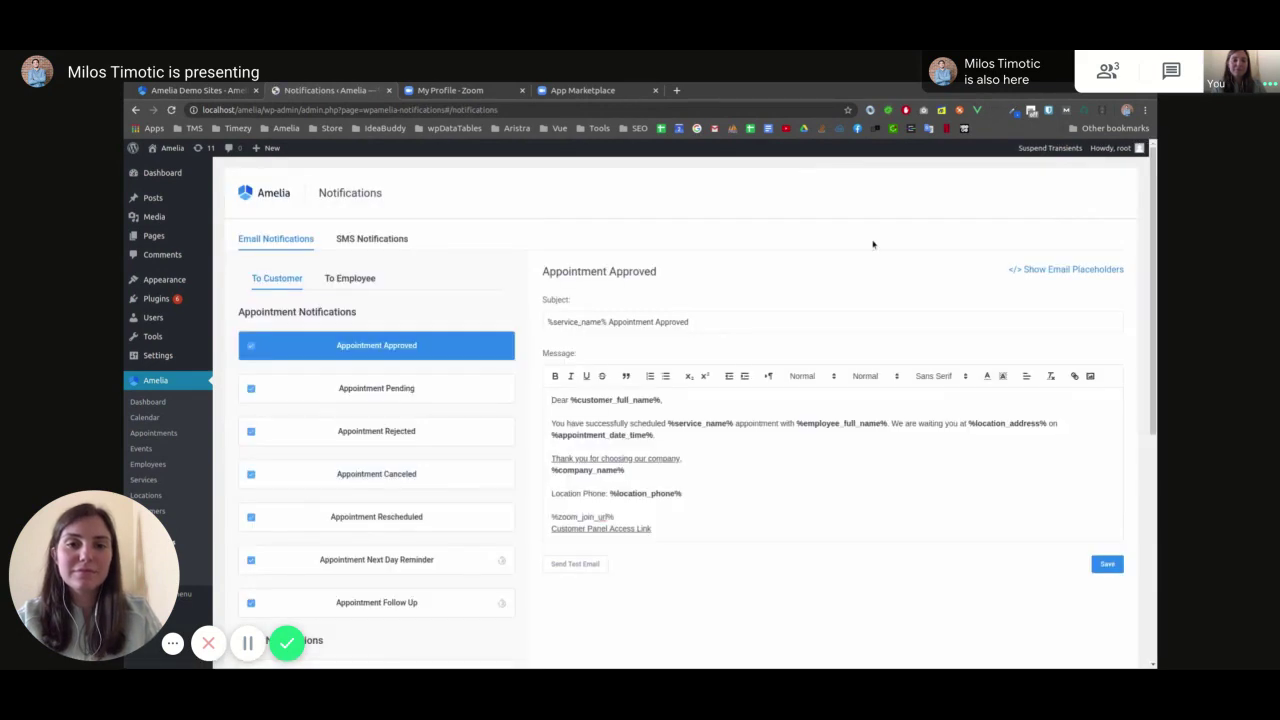
left_click(1046, 269)
scroll(1030, 450, "down", 5)
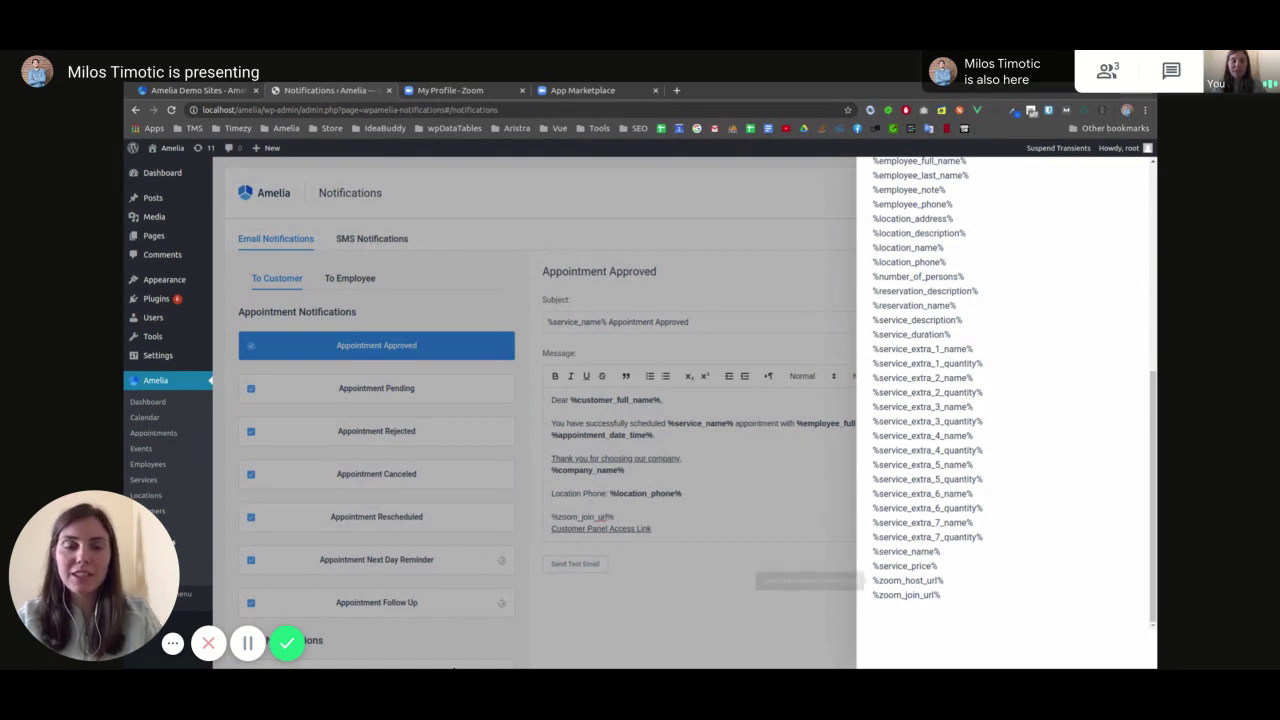
left_click(556, 608)
scroll(549, 600, "down", 3)
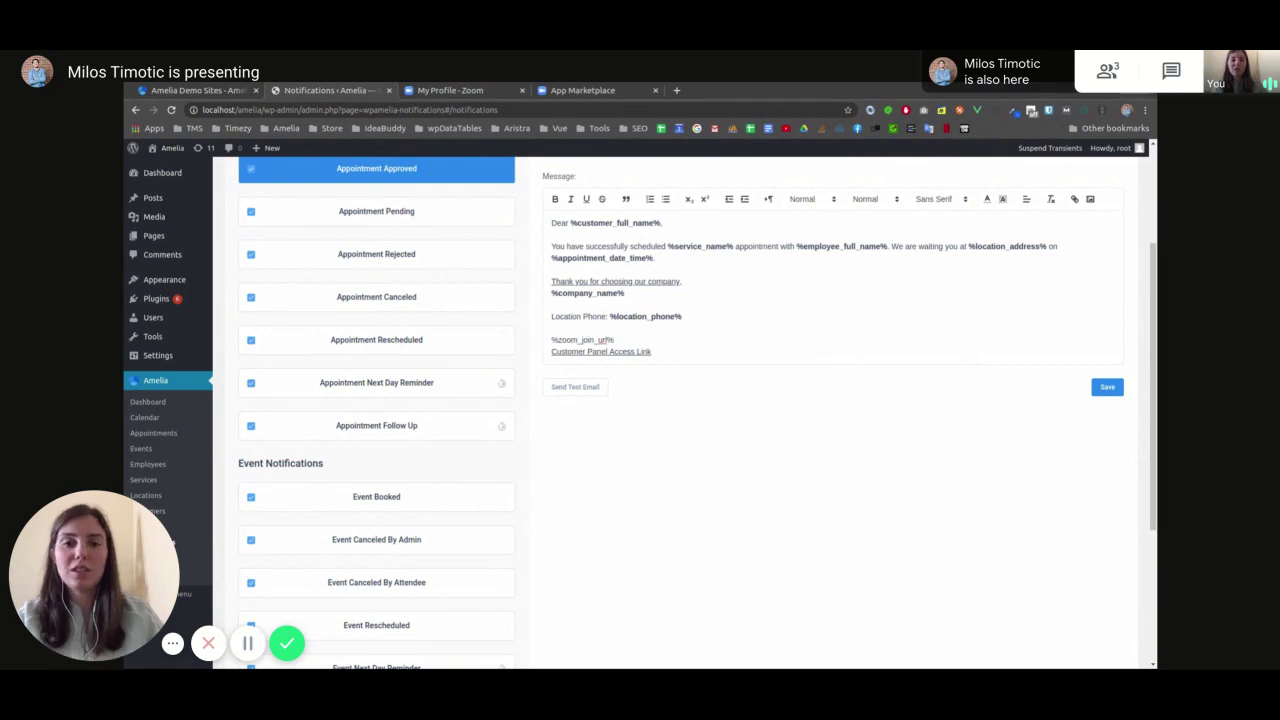
scroll(542, 594, "up", 2)
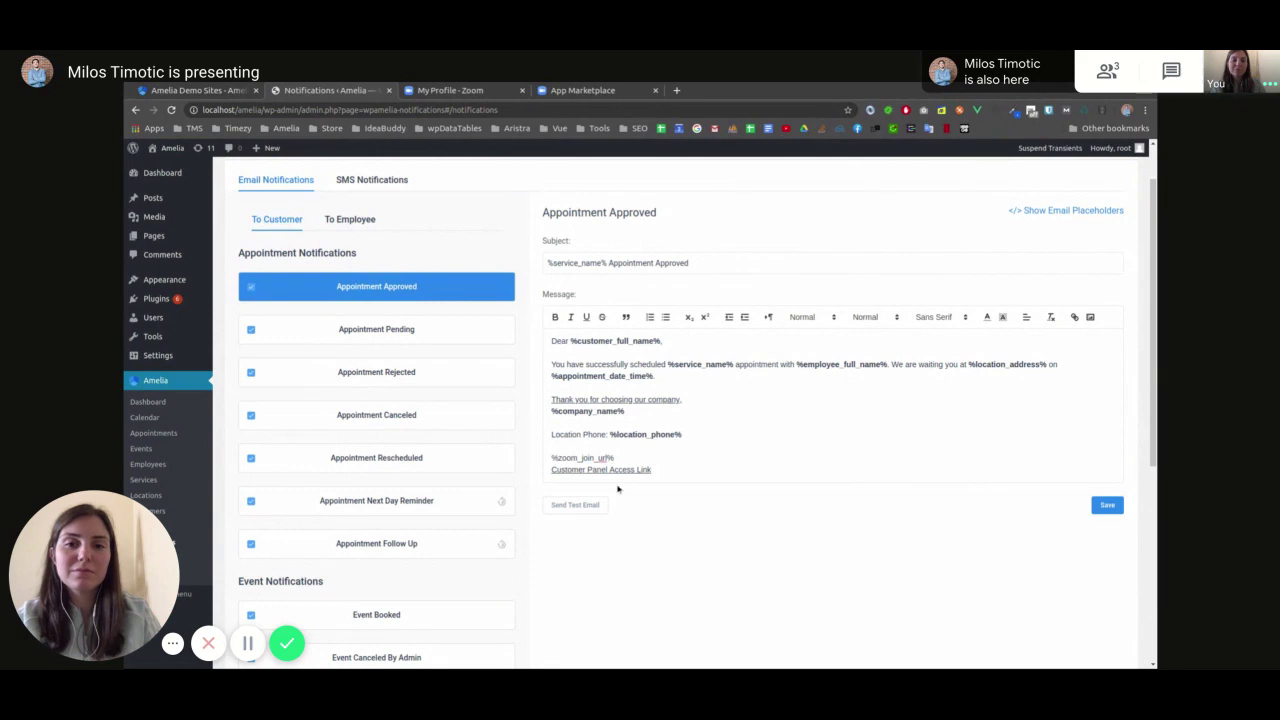
triple_click(543, 462)
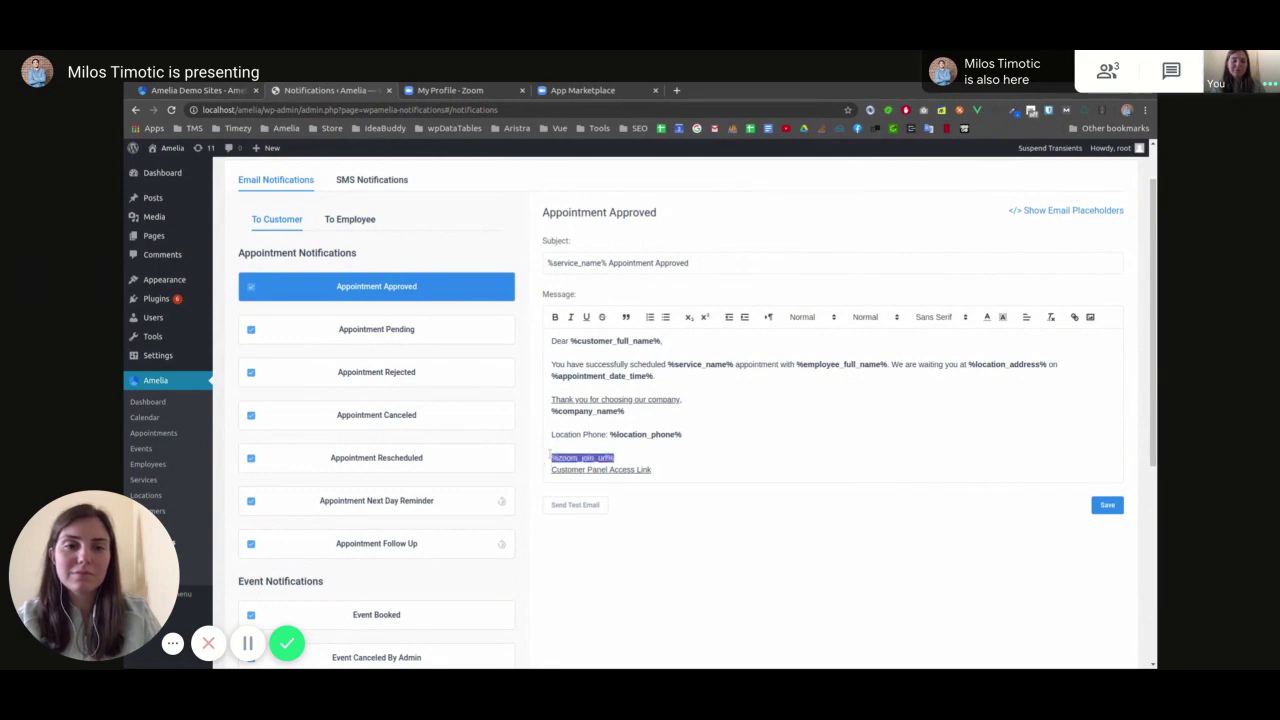
left_click(549, 453)
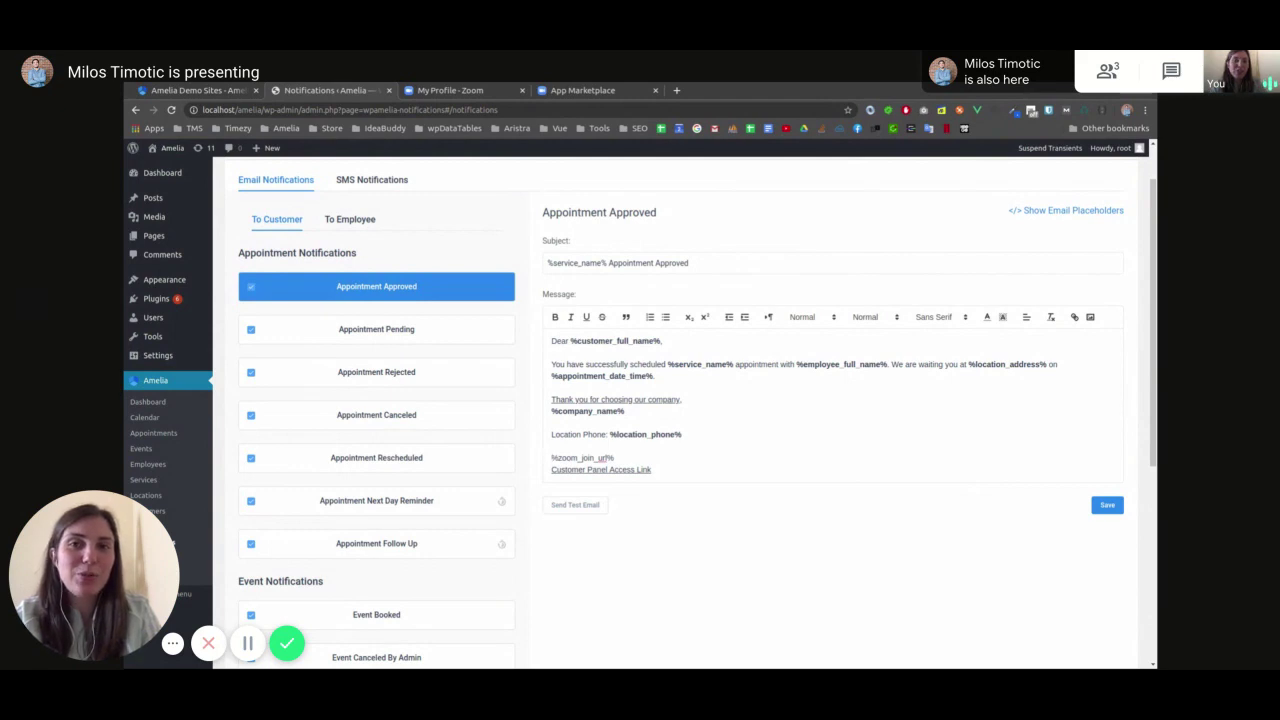
Scroll the Amelia Demo Sites tab down to the Native Zoom integration entry in the Full feature list
left_click(200, 90)
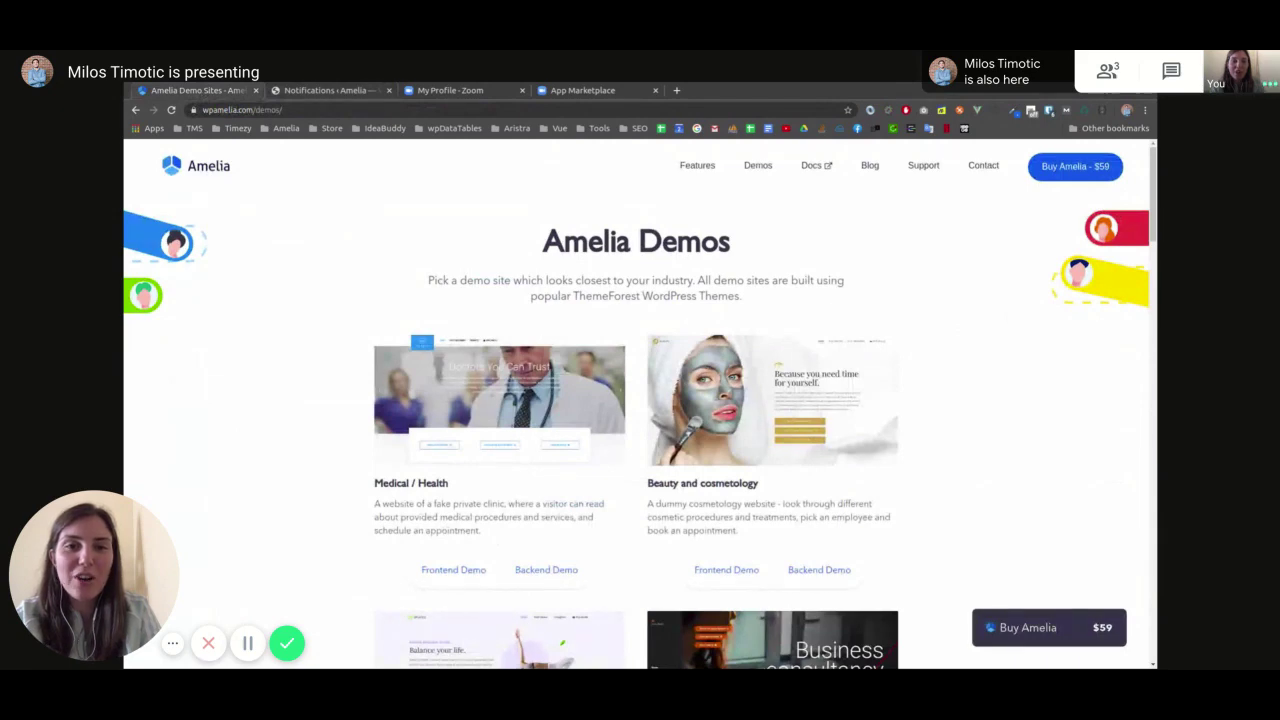
scroll(293, 208, "down", 3)
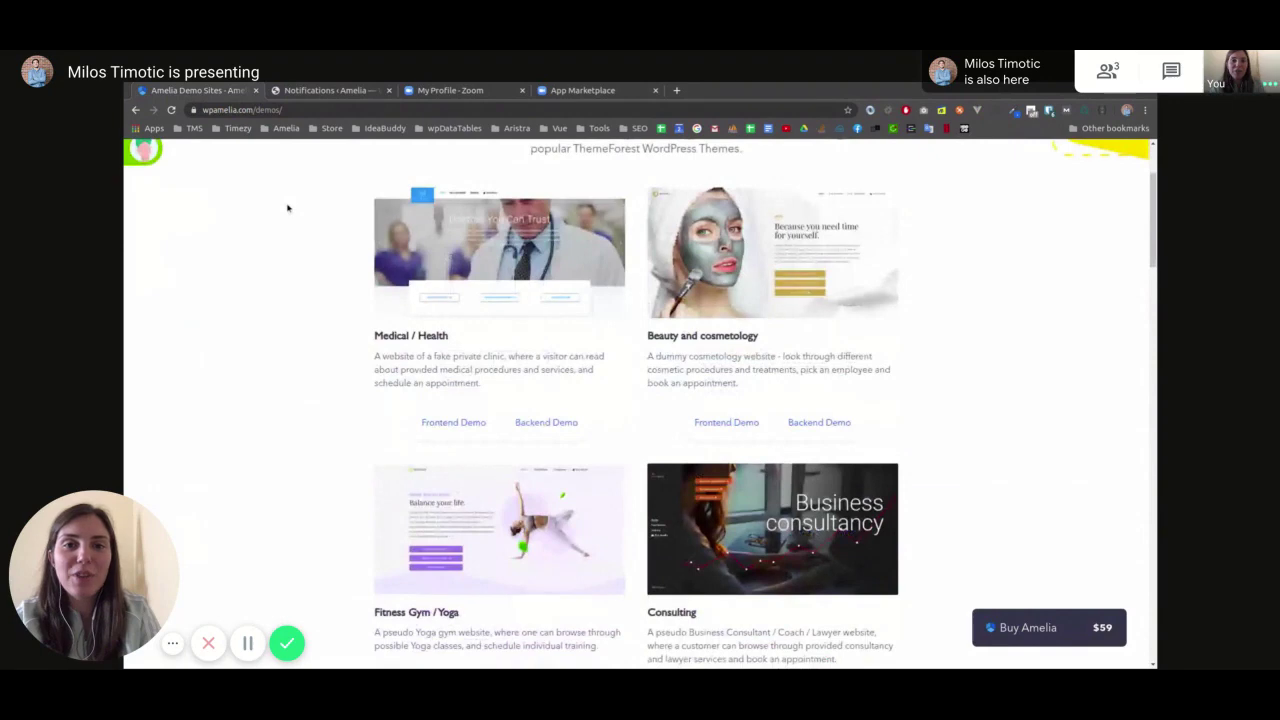
scroll(287, 208, "down", 4)
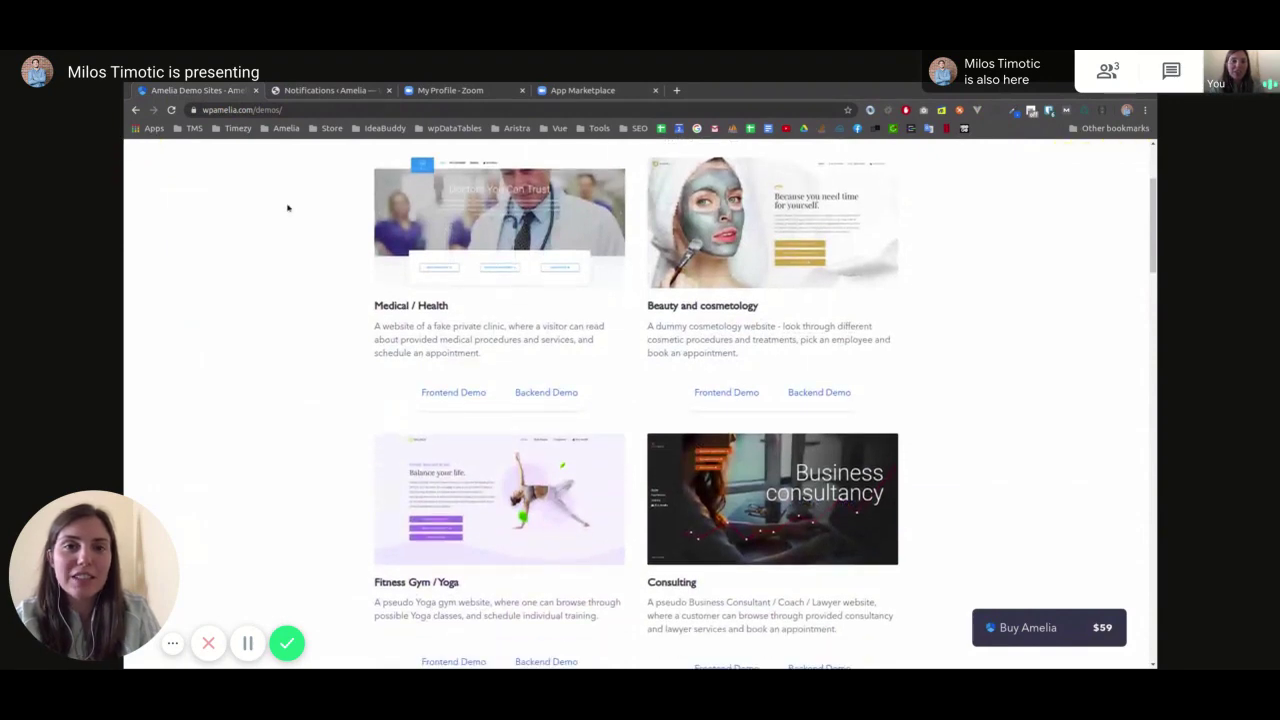
scroll(287, 208, "down", 3)
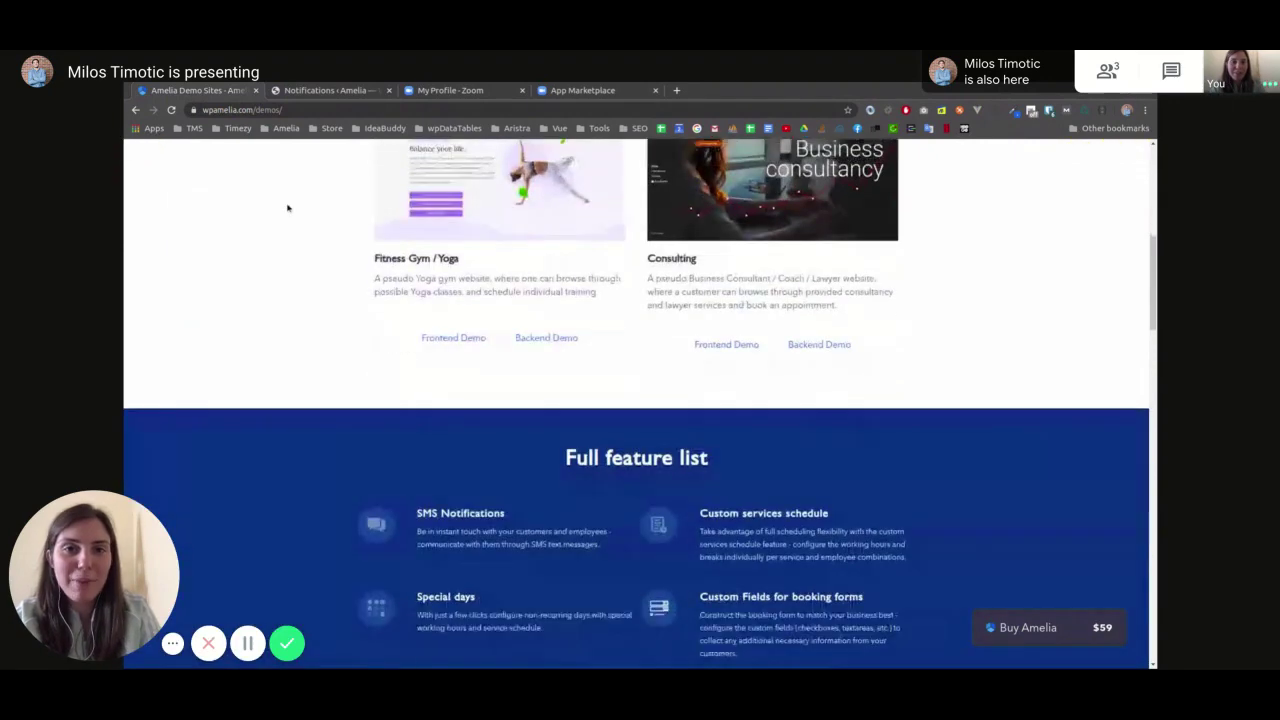
scroll(287, 208, "down", 4)
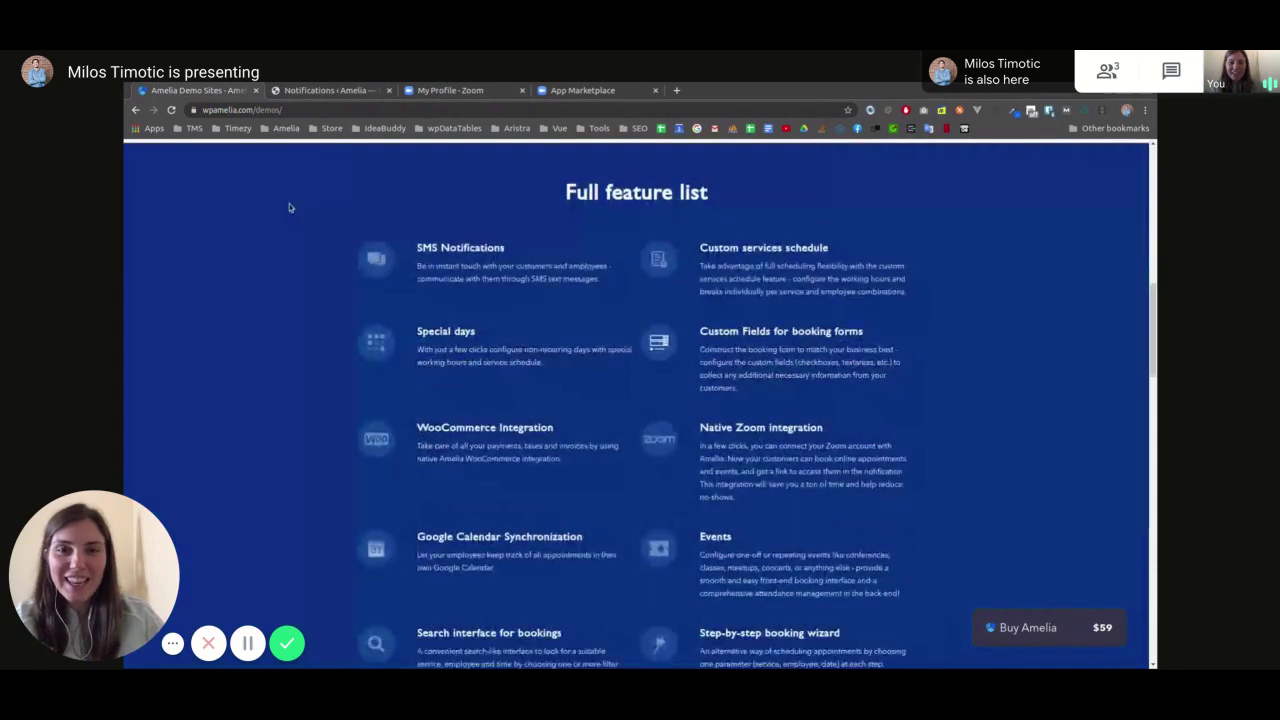